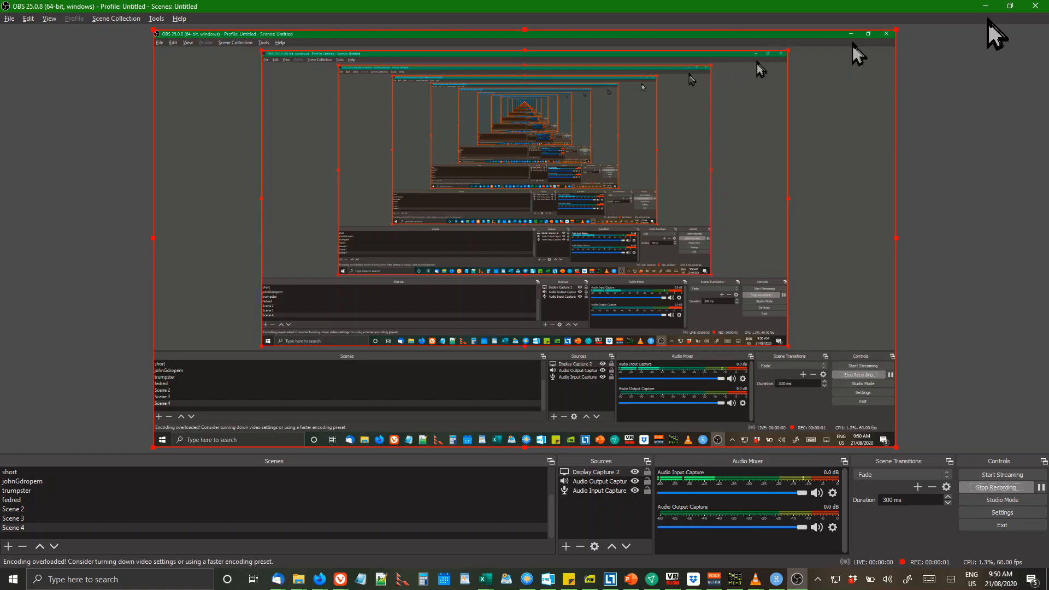
Minimize the OBS Studio window so RStudio with its charts is visible.
click(986, 7)
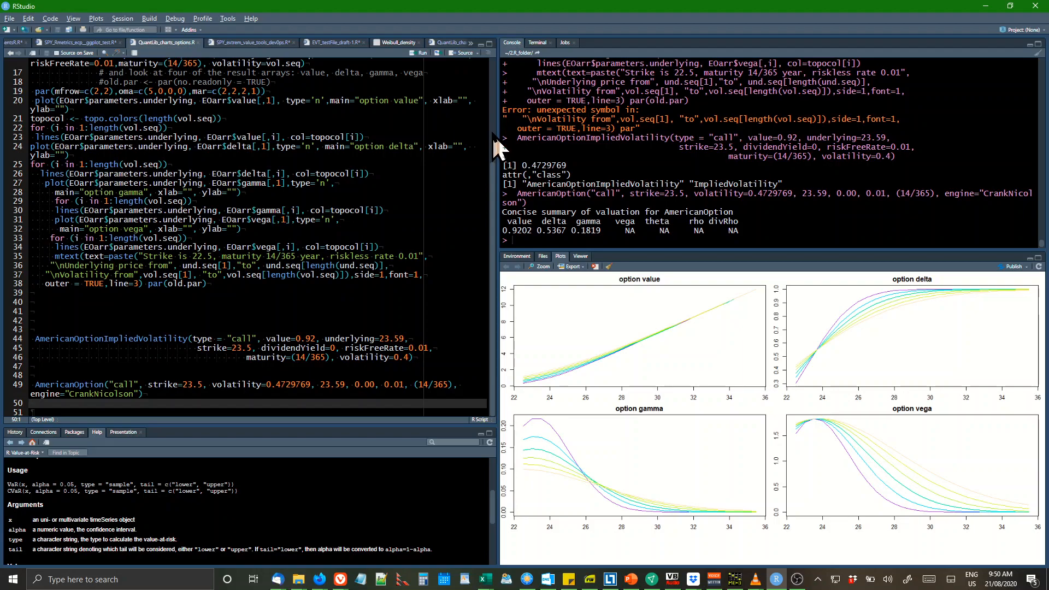
scroll(498, 146, up, 5)
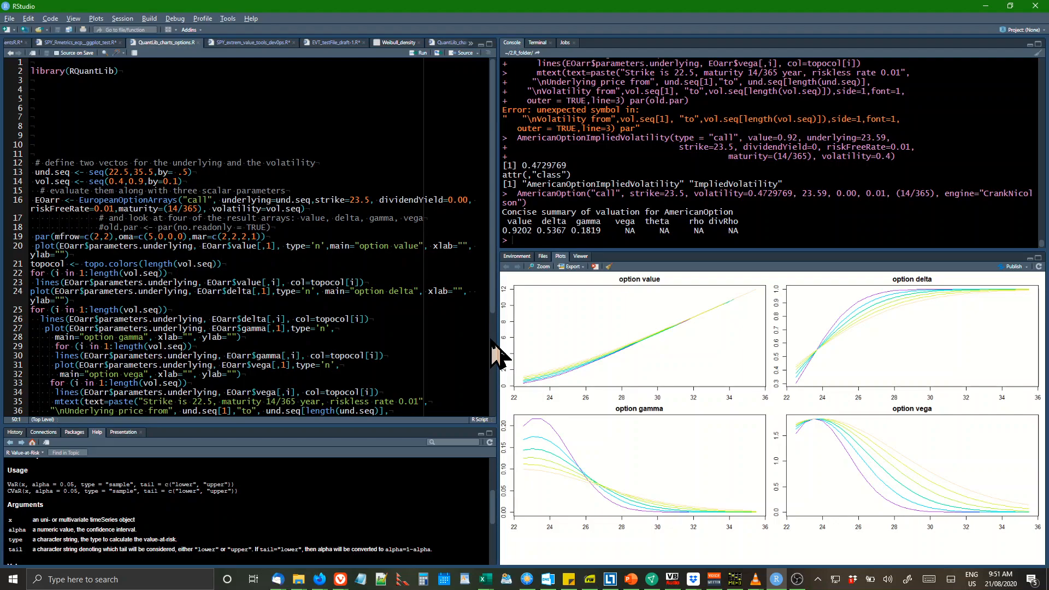
key(ctrl+End)
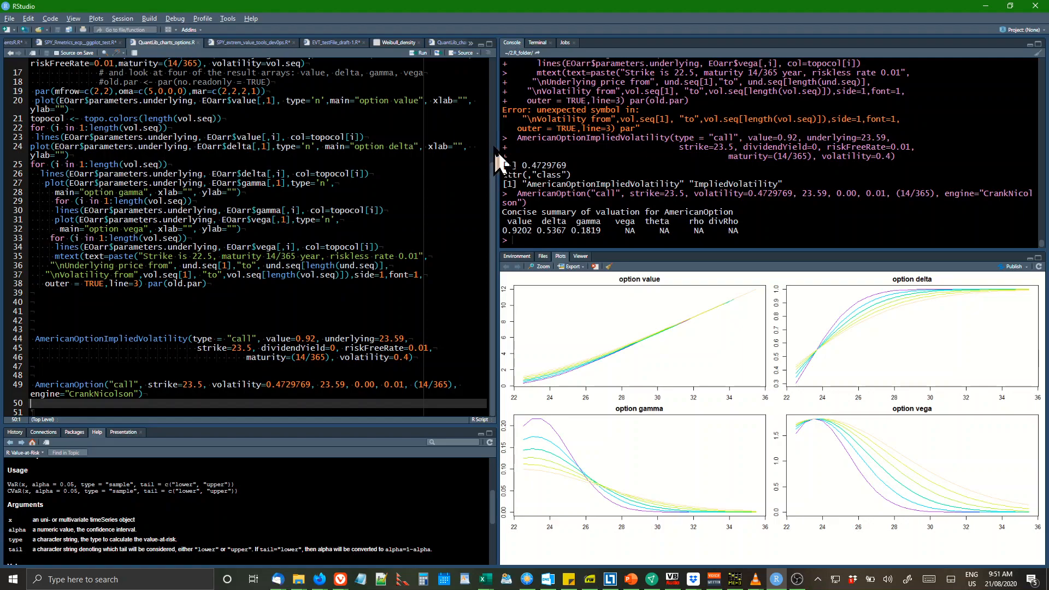
key(ctrl+Home)
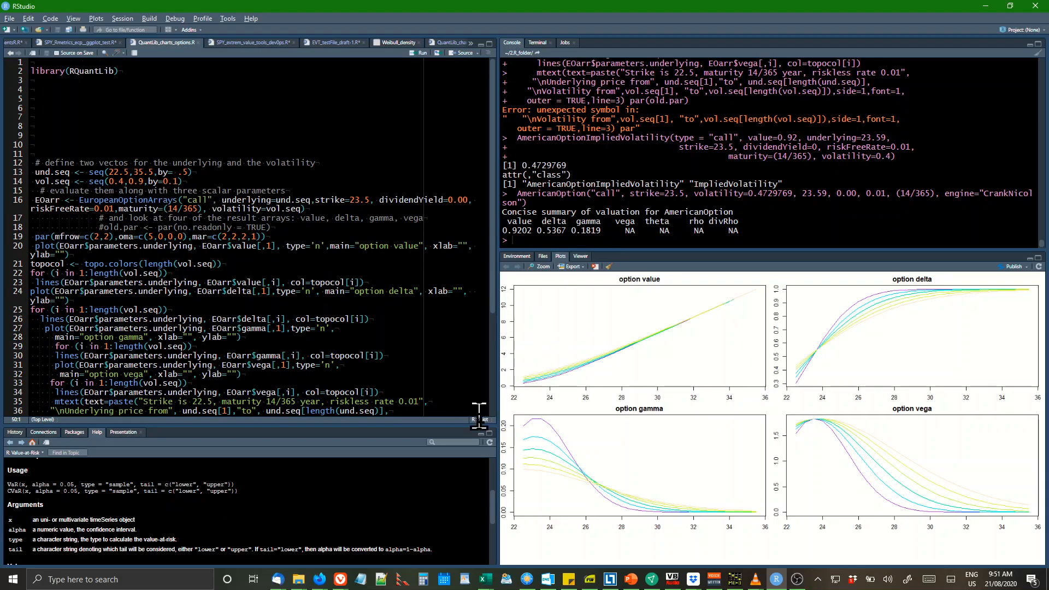
key(ctrl+End)
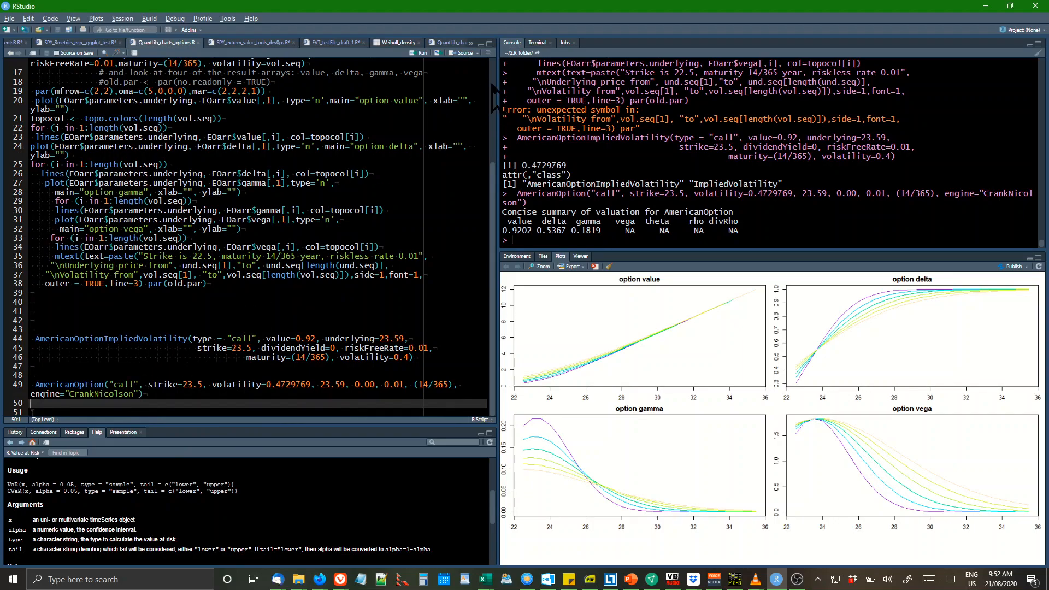
drag(492, 119, 495, 90)
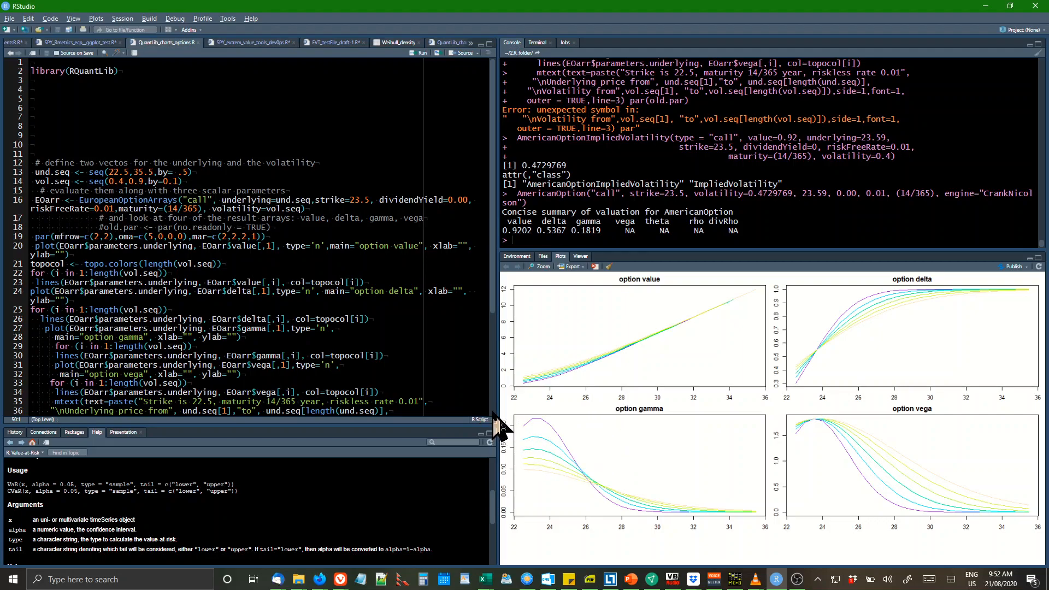
key(ctrl+End)
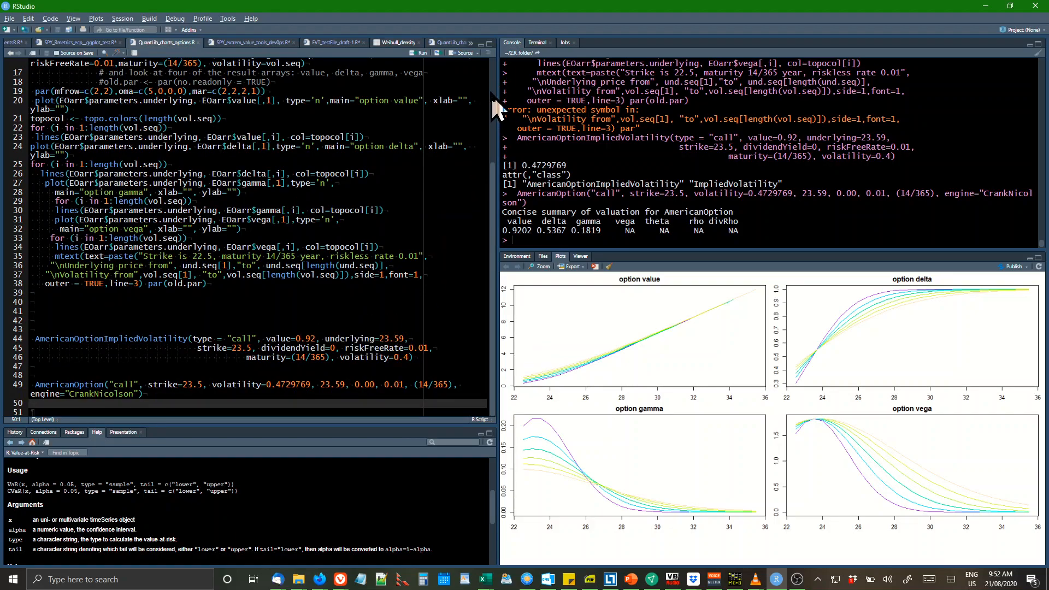
key(ctrl+Home)
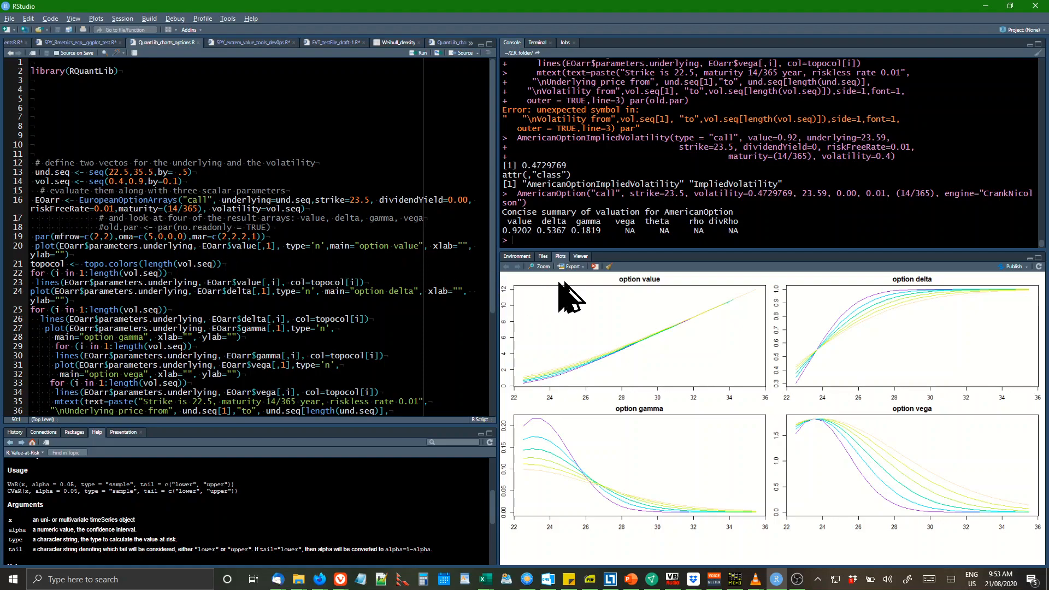
Clear all plots from the Plots pane history and return to the script's first lines.
click(606, 267)
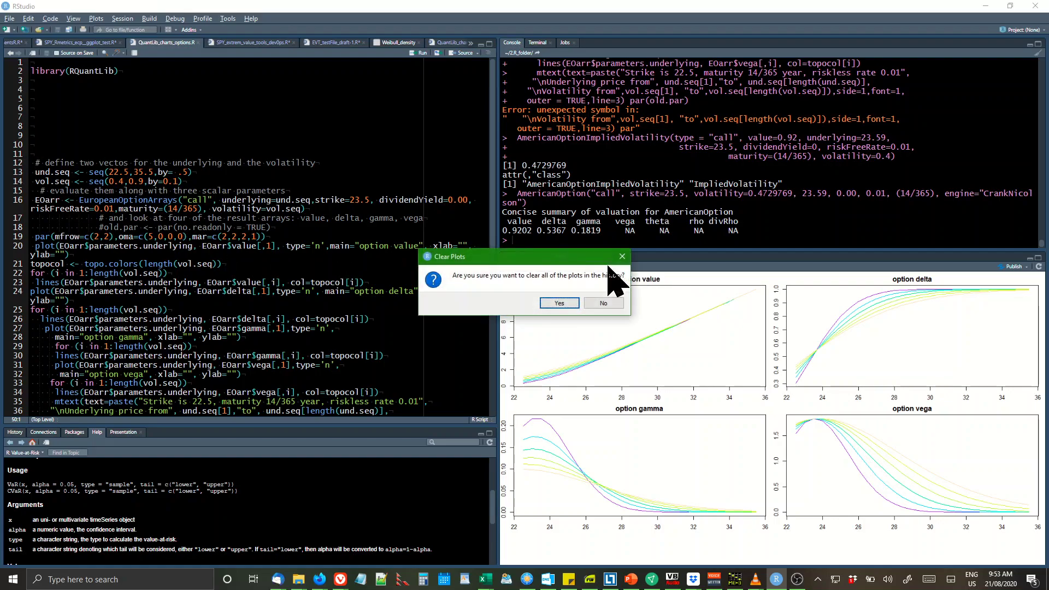
click(561, 304)
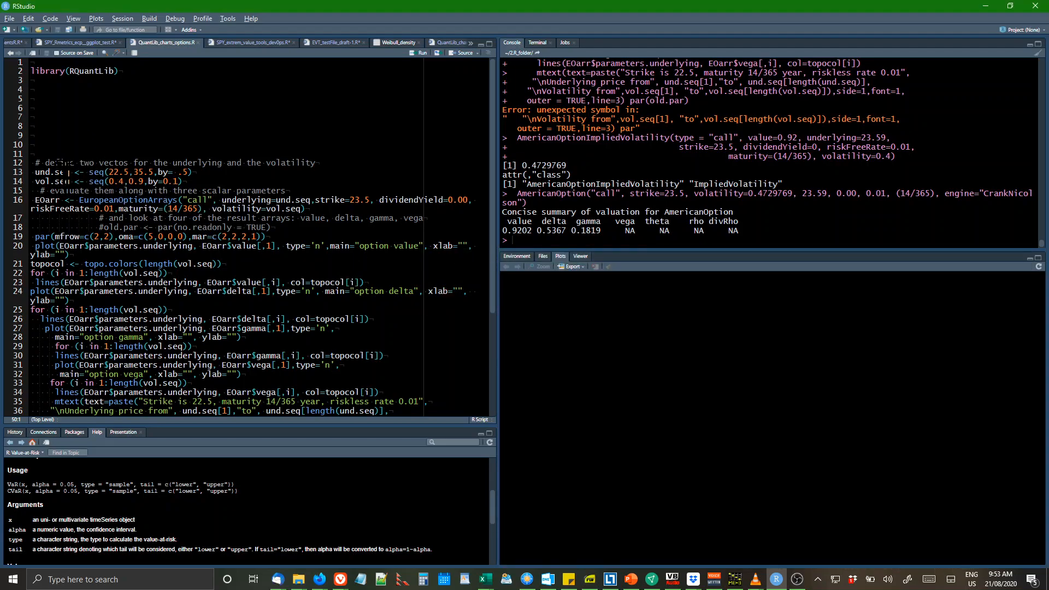
key(shift+Down)
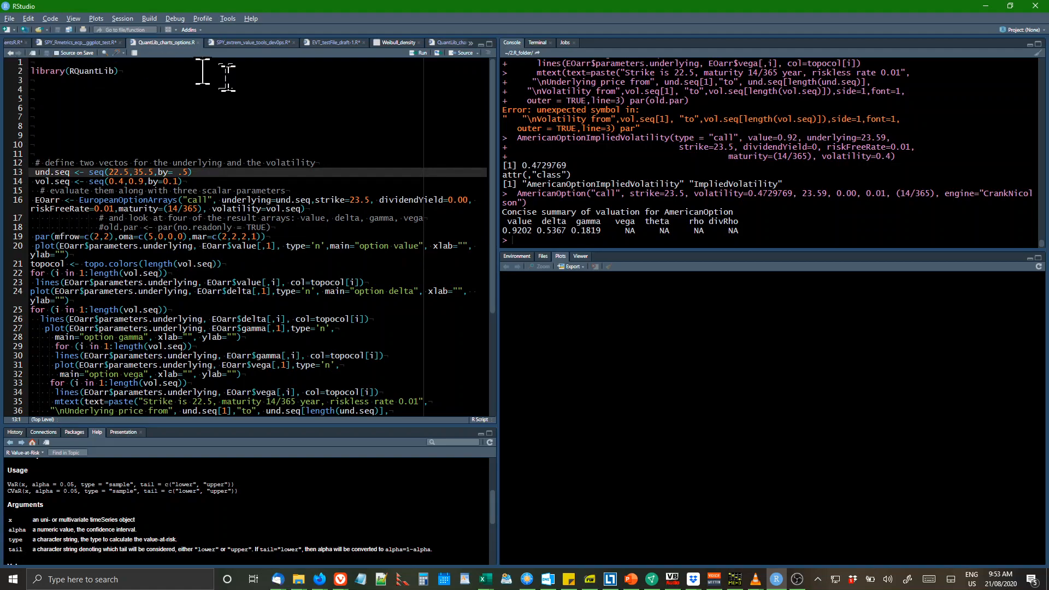
Run the library load, price and volatility sequences, EuropeanOptionArrays and four-panel par layout.
click(36, 71)
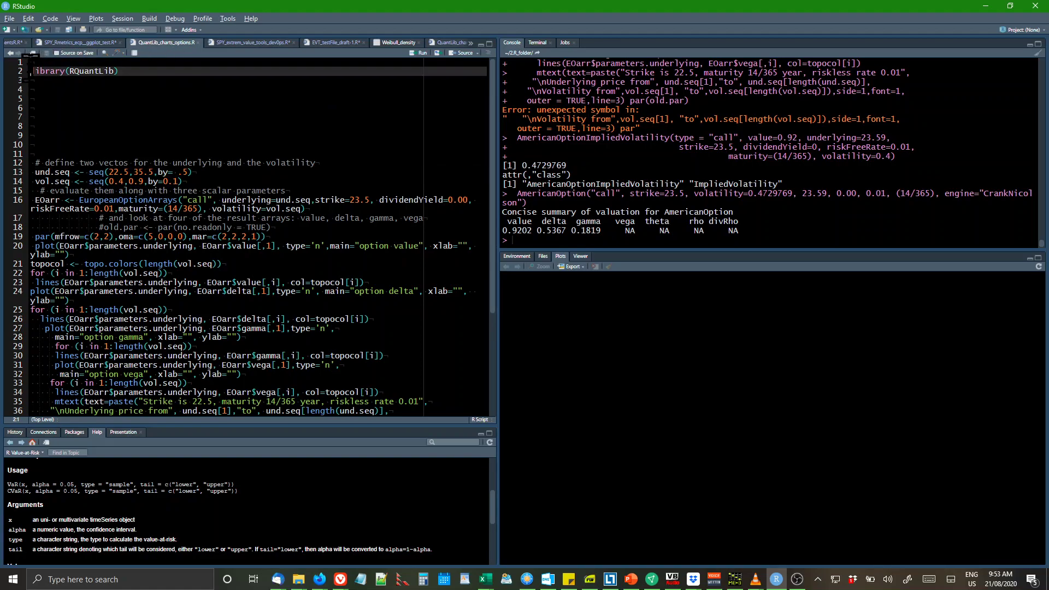
click(422, 53)
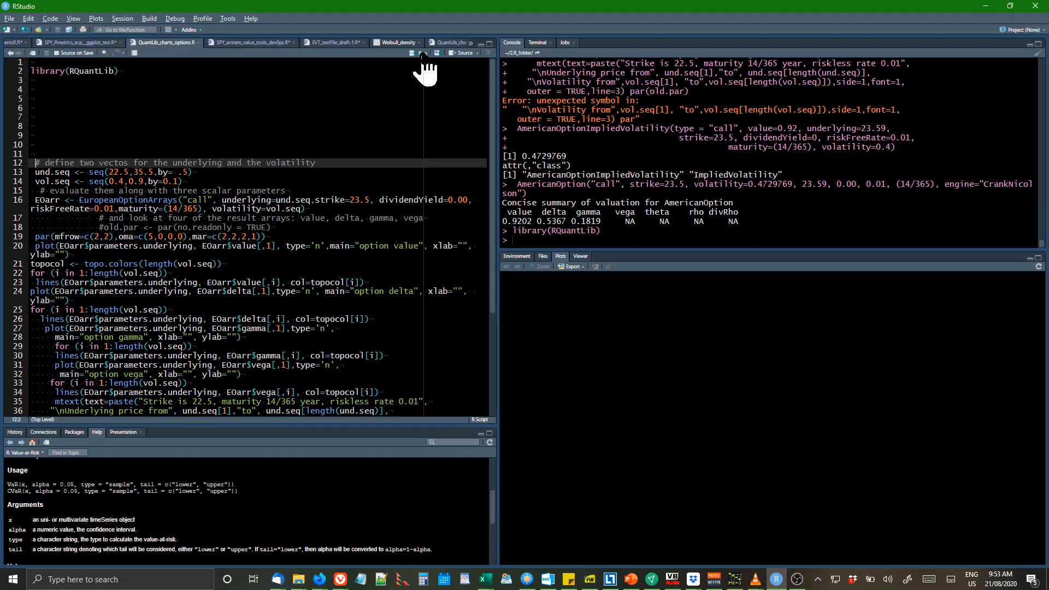
click(422, 53)
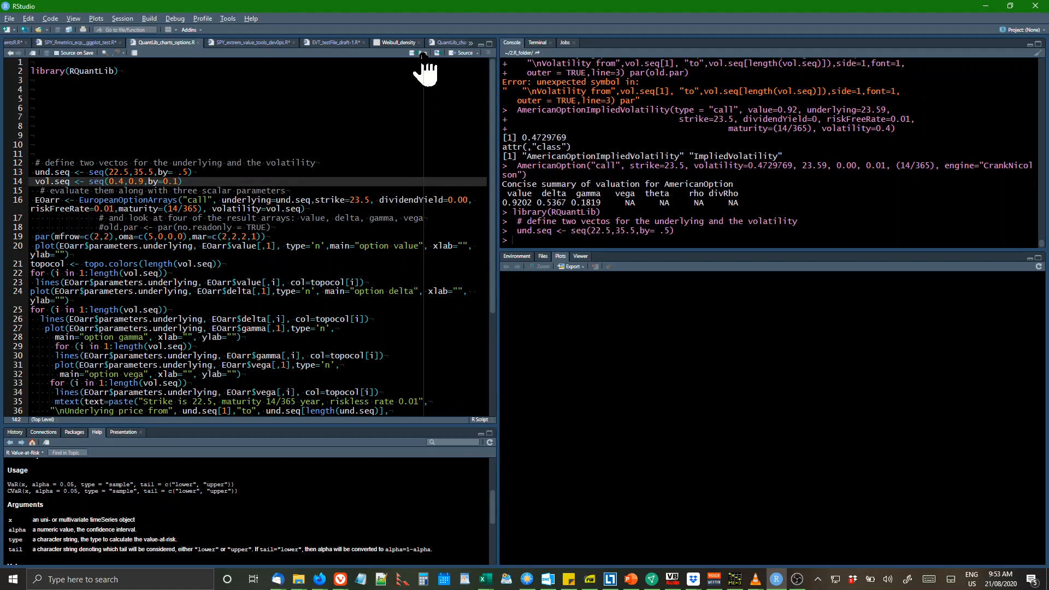
click(422, 53)
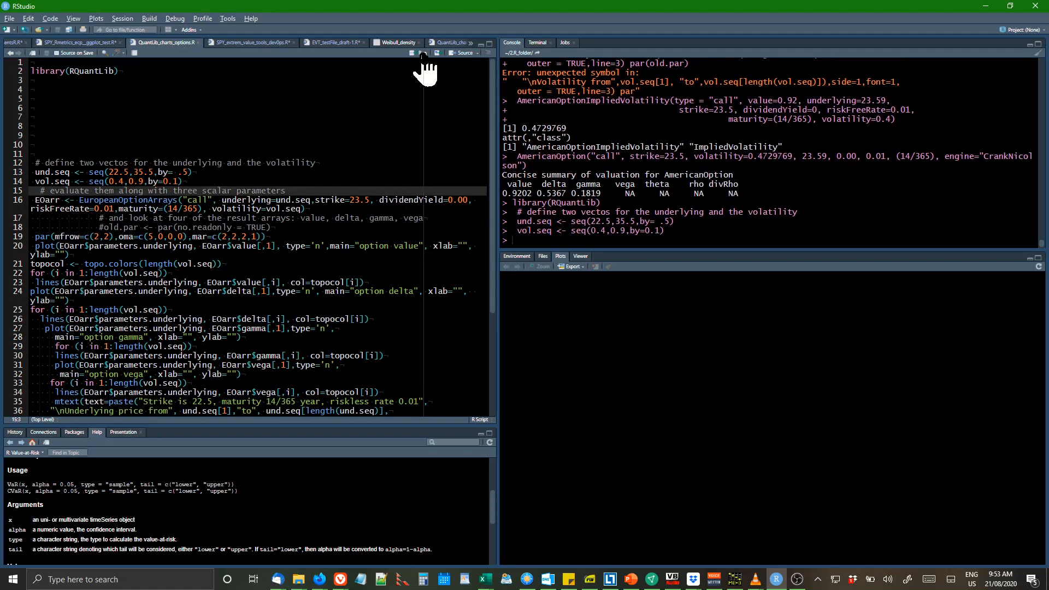
click(422, 53)
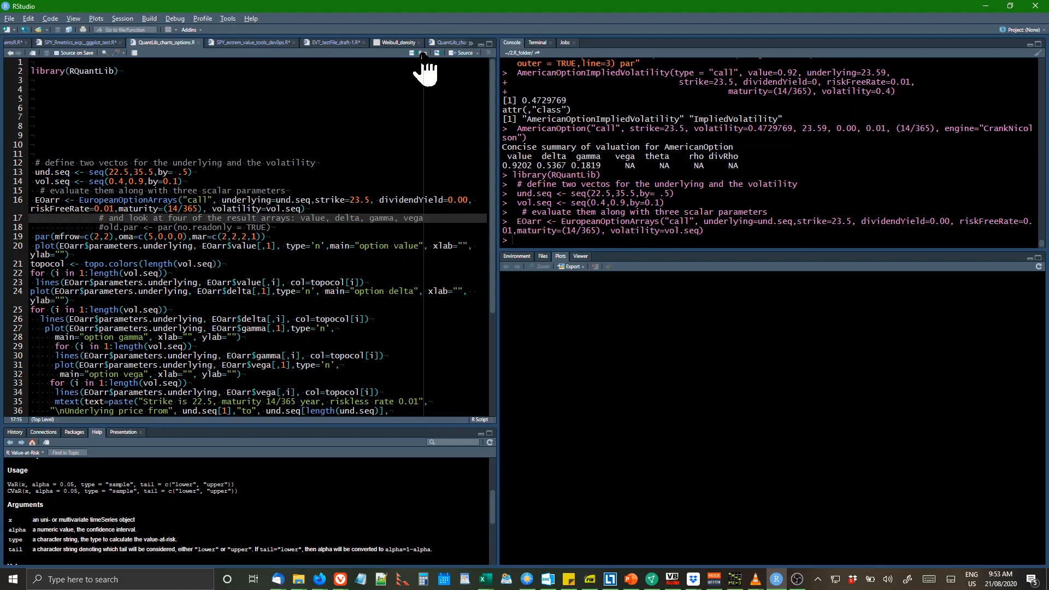
click(422, 54)
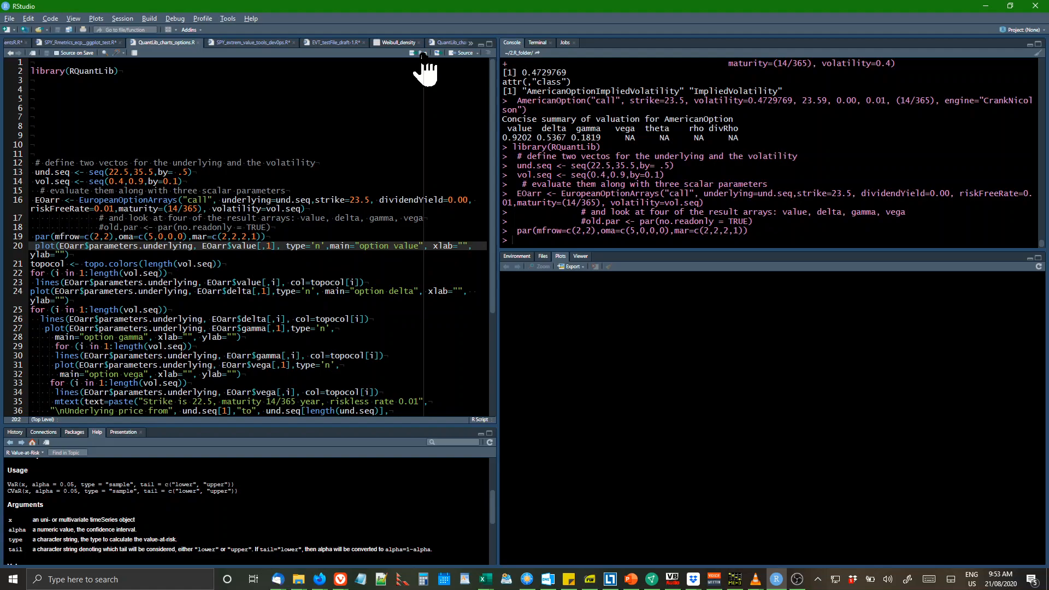
Run the plot loops so the value, delta, gamma and vega charts fill with volatility curves, then the caption line.
click(423, 53)
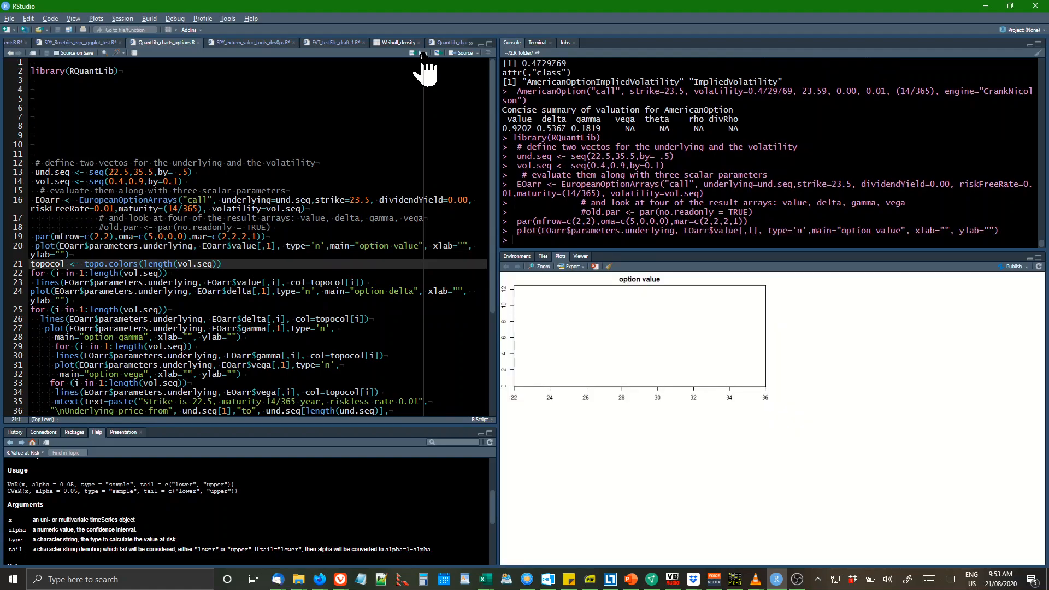
click(423, 53)
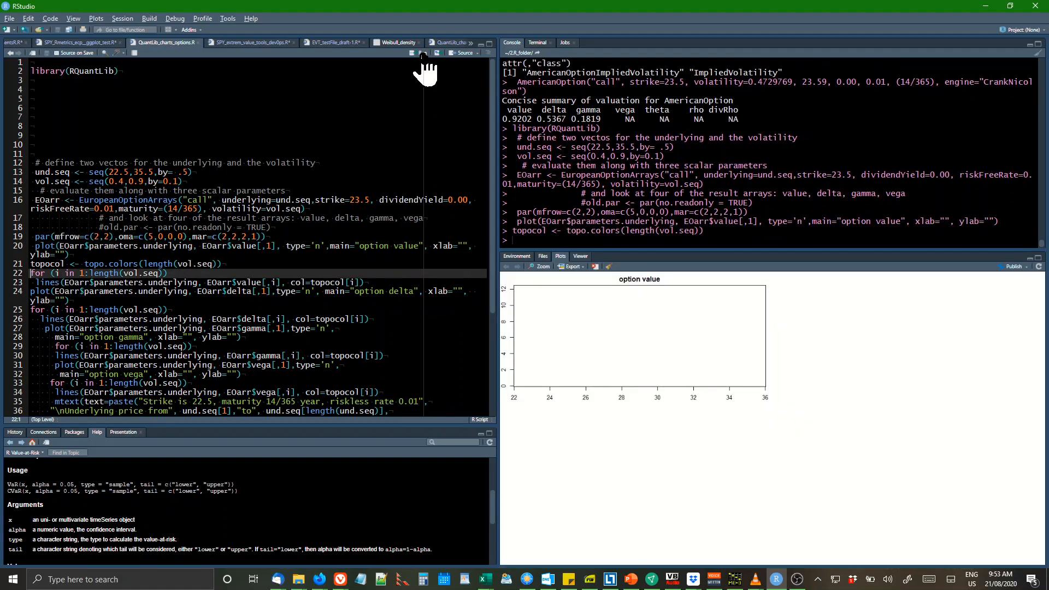
click(423, 53)
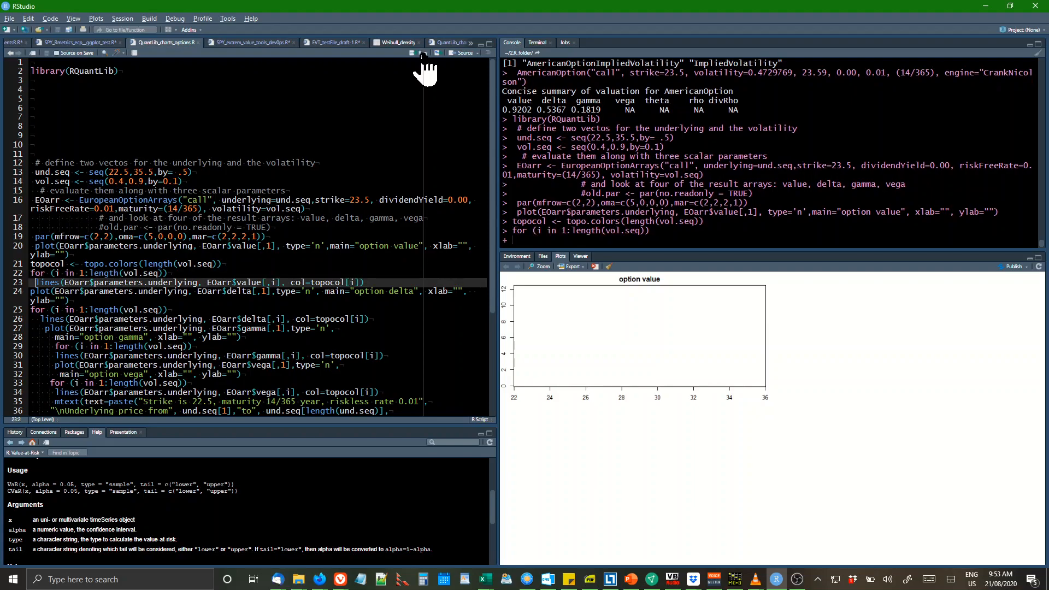
click(422, 53)
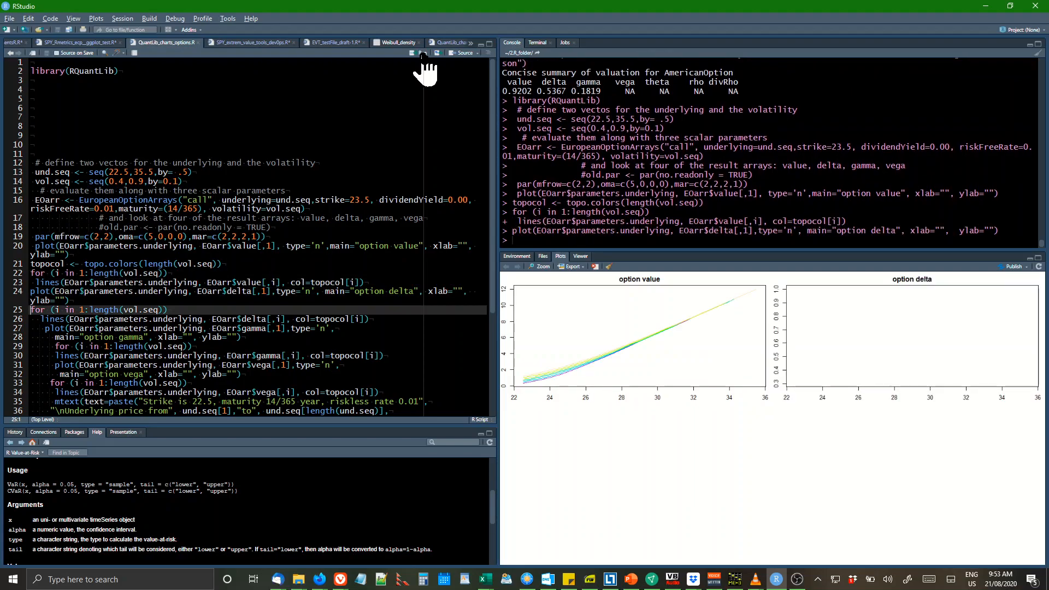
click(422, 53)
click(422, 54)
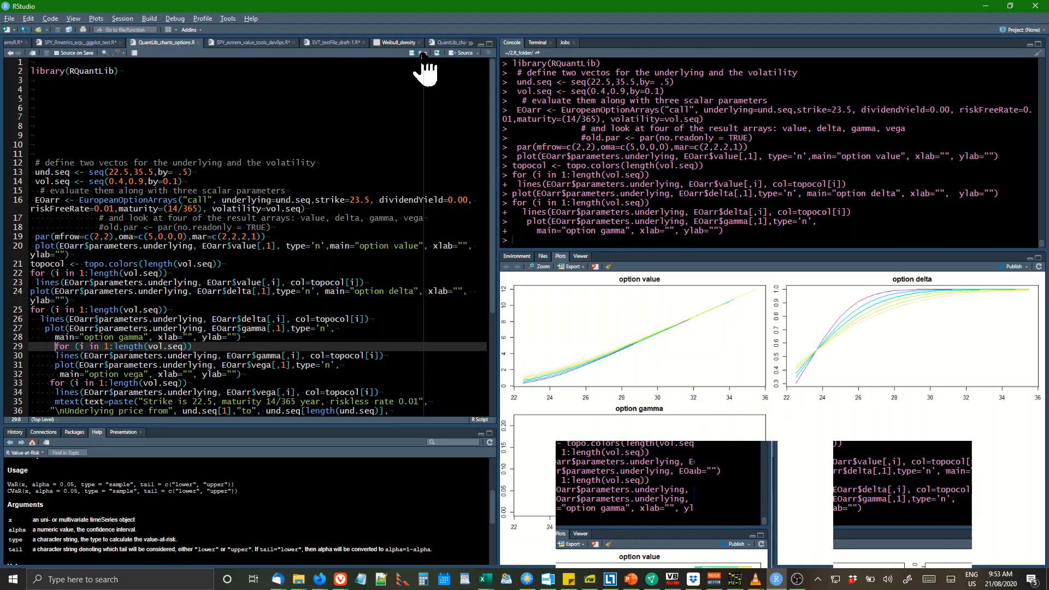
click(422, 54)
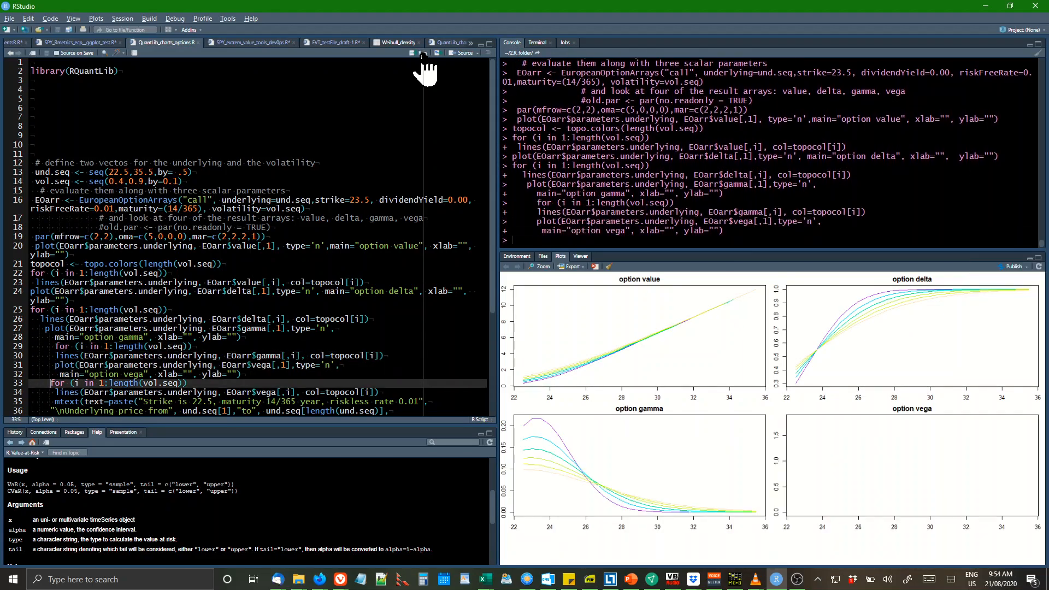
key(ctrl+Return)
key(ctrl+Return)
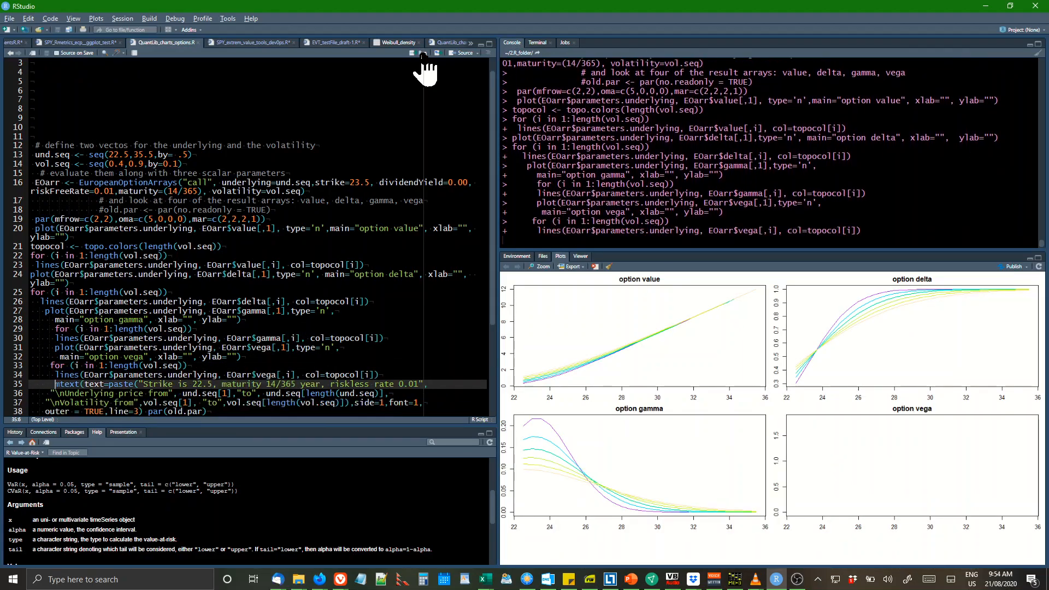
key(ctrl+Return)
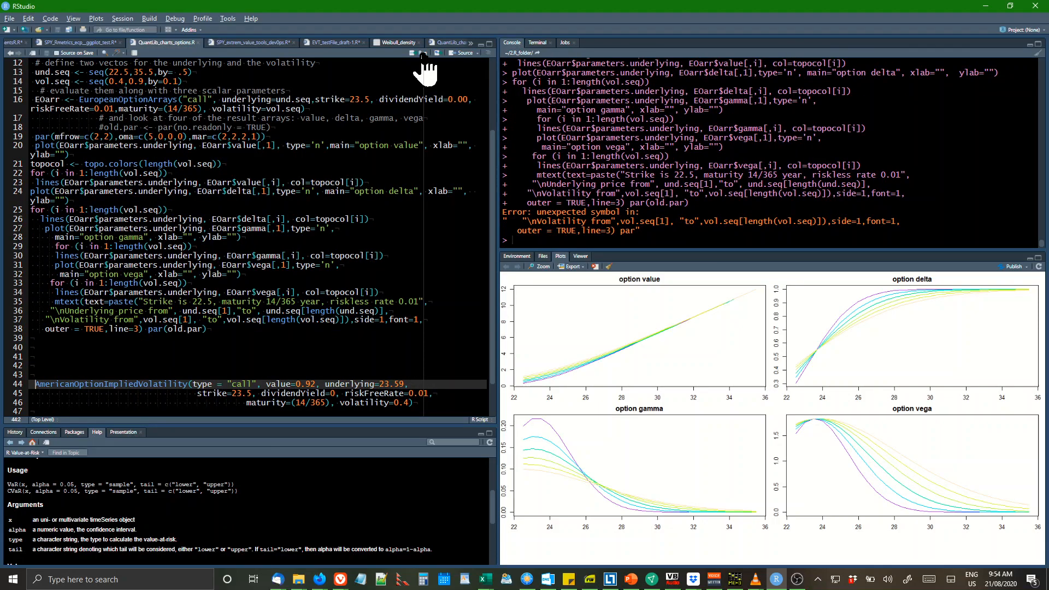
Run AmericanOptionImpliedVolatility and AmericanOption, giving volatility 0.4729769 and value 0.9202.
key(ctrl+Return)
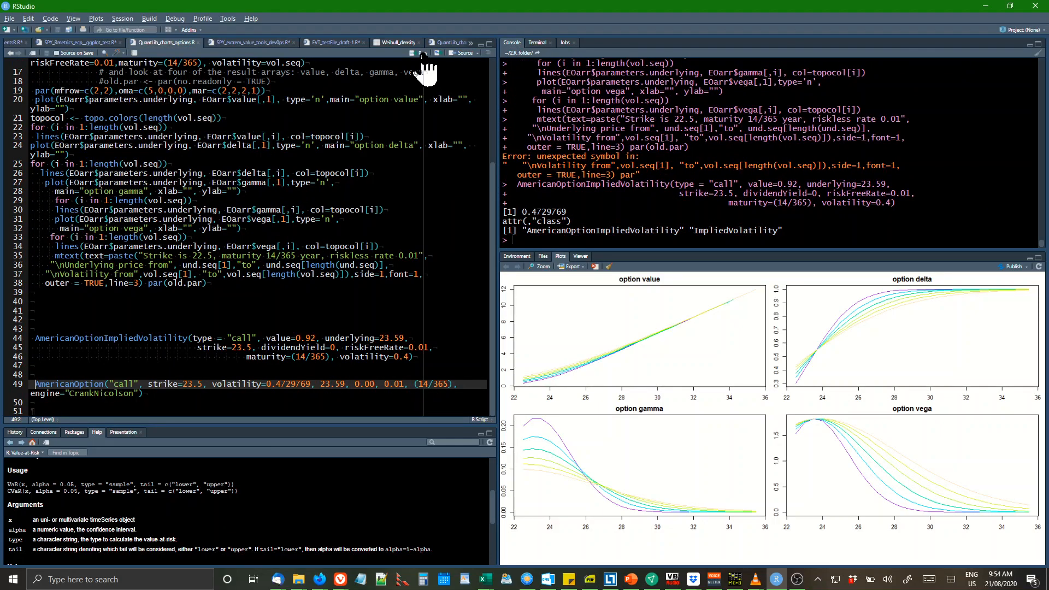
key(ctrl+Return)
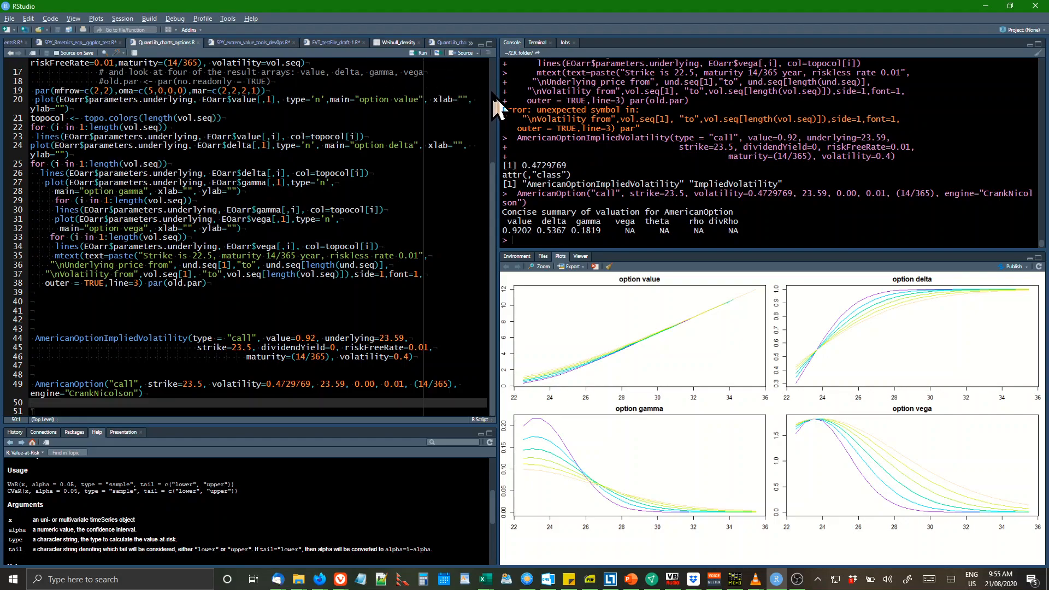
scroll(492, 106, up, 6)
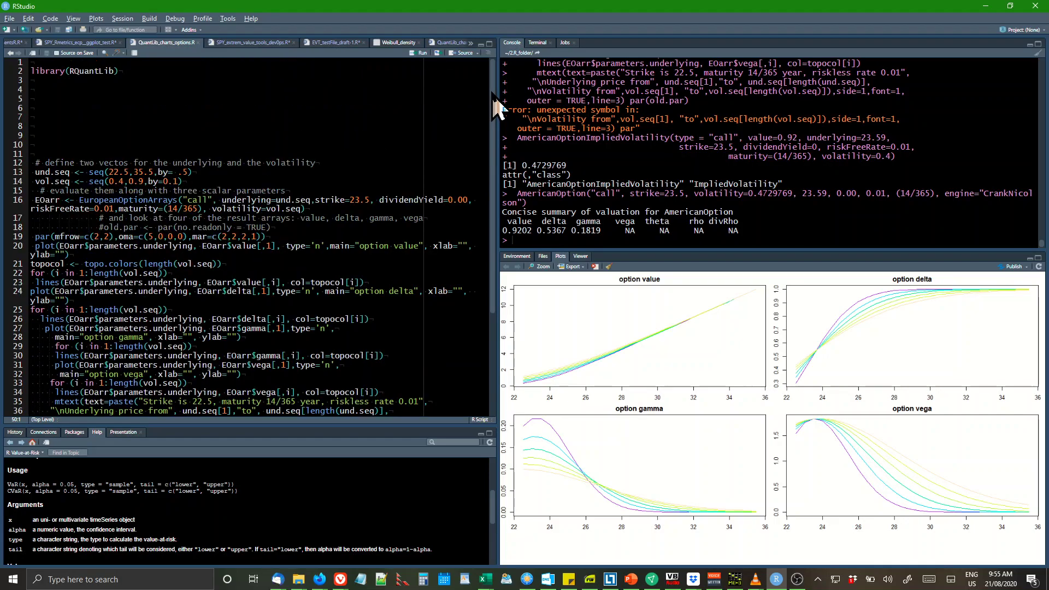
click(348, 263)
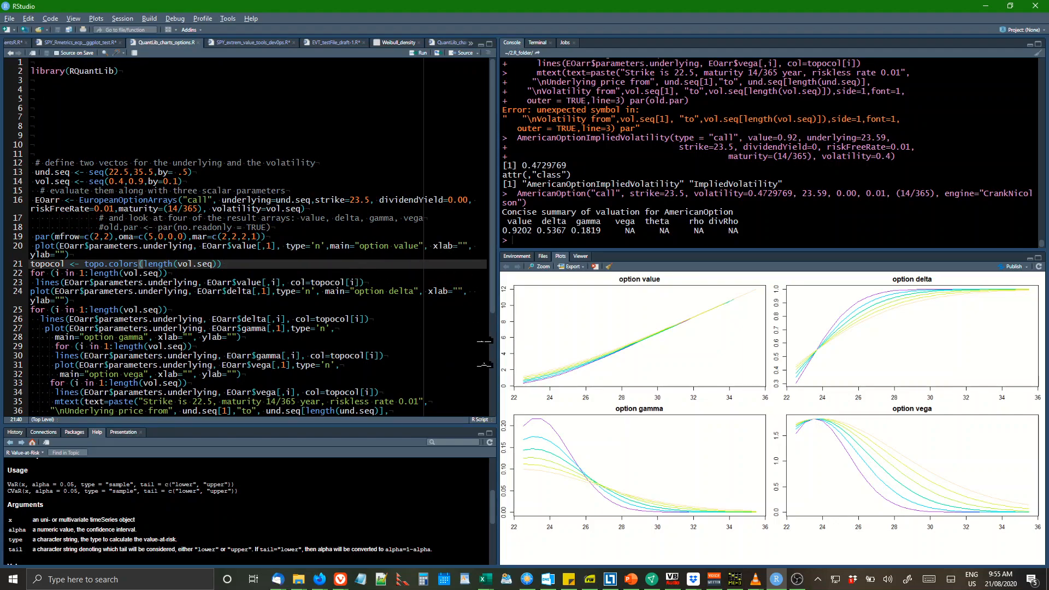
scroll(499, 382, down, 3)
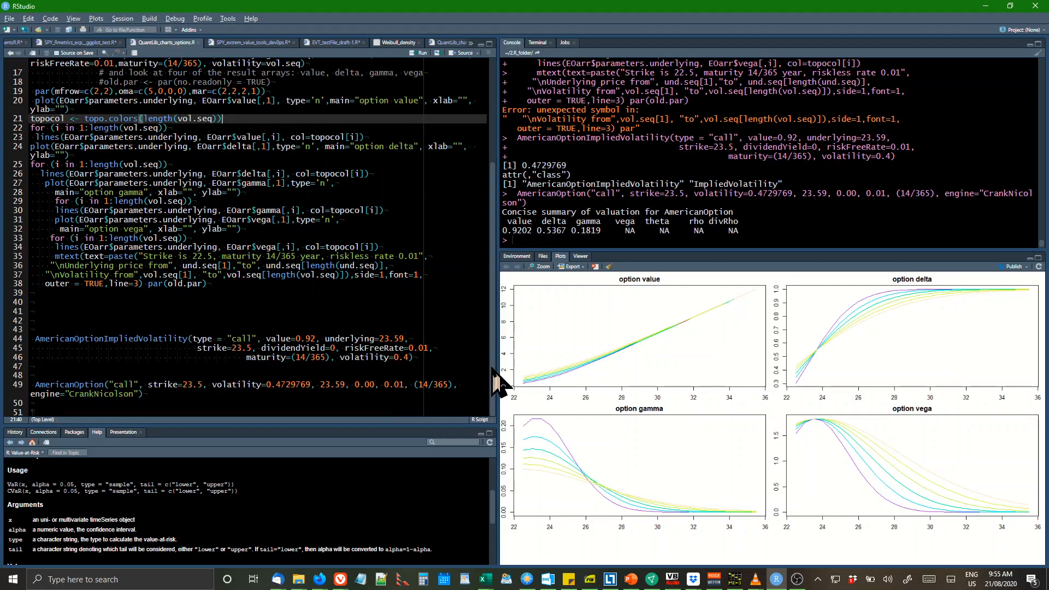